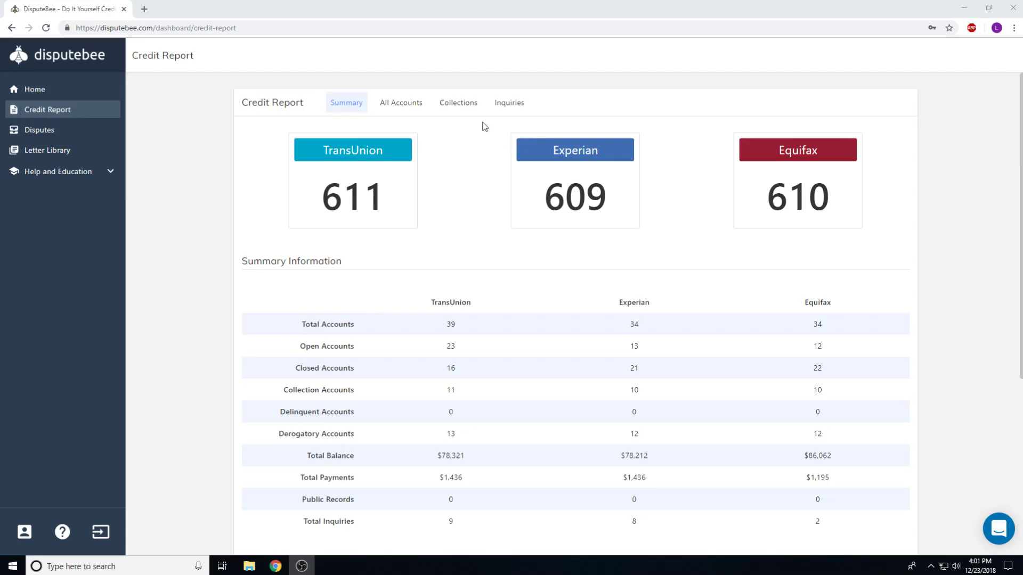
# Step: Show the Collections tab and scroll through the ALLIANCE COL medical collection accounts
pyautogui.click(473, 105)
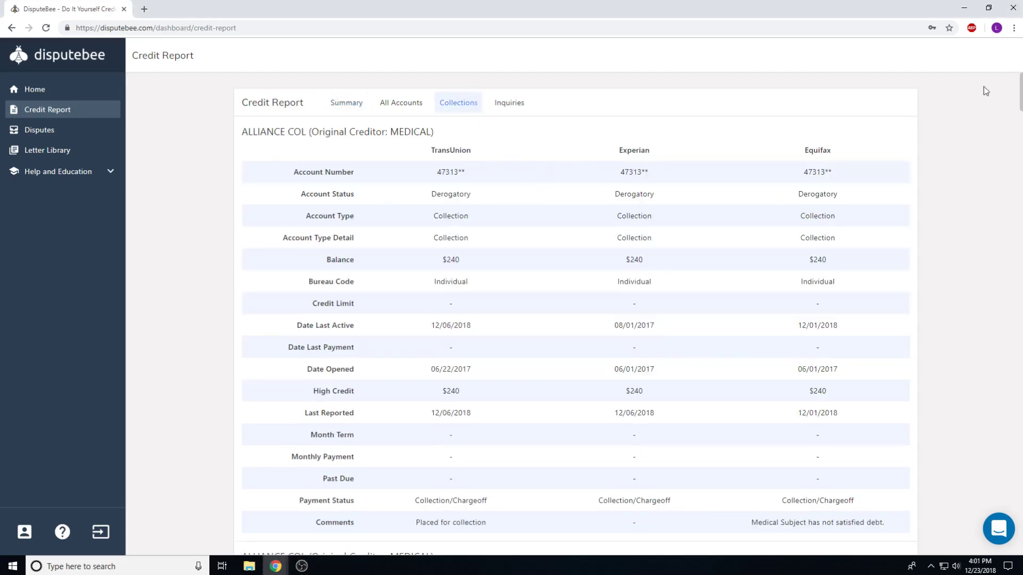
pyautogui.scroll(-13, 575, 314)
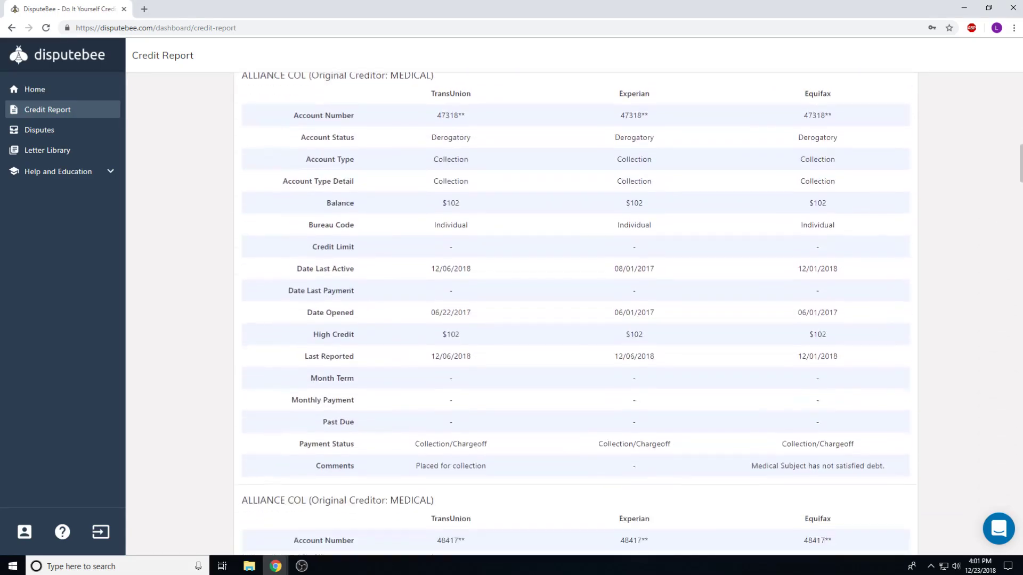
pyautogui.scroll(-5, 575, 314)
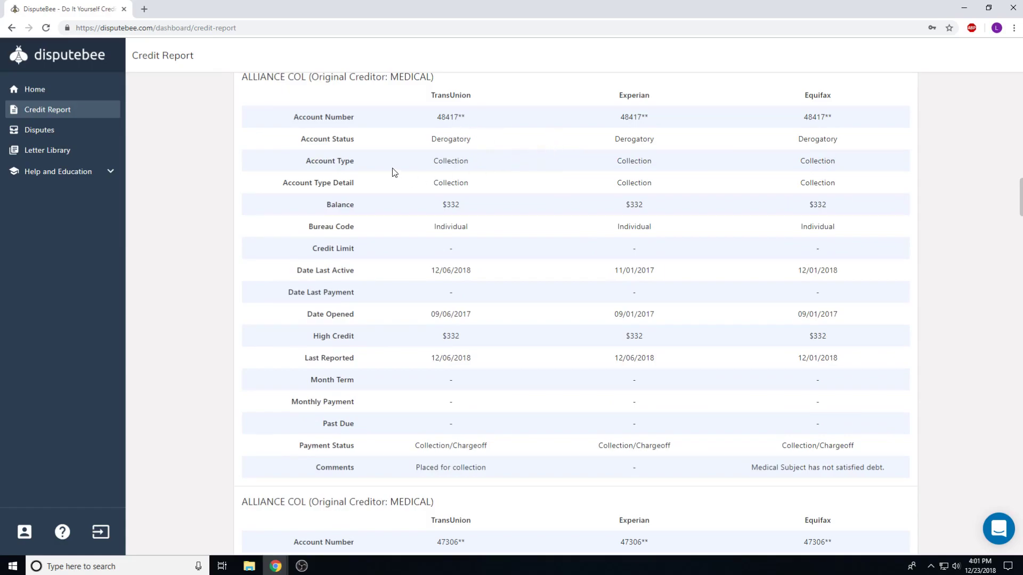
pyautogui.click(59, 135)
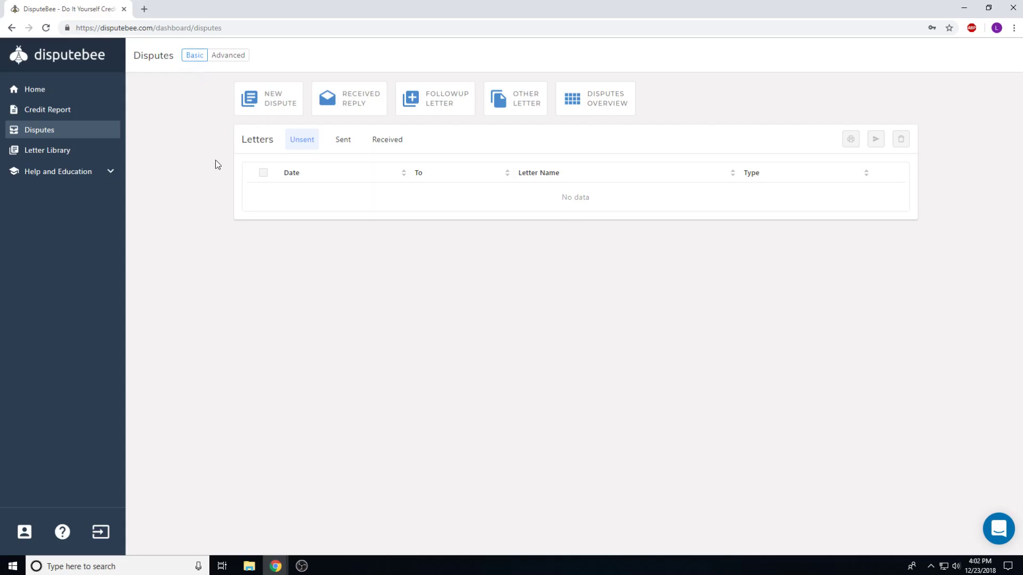
# Step: Begin a new dispute with Collections as the item type
pyautogui.click(278, 105)
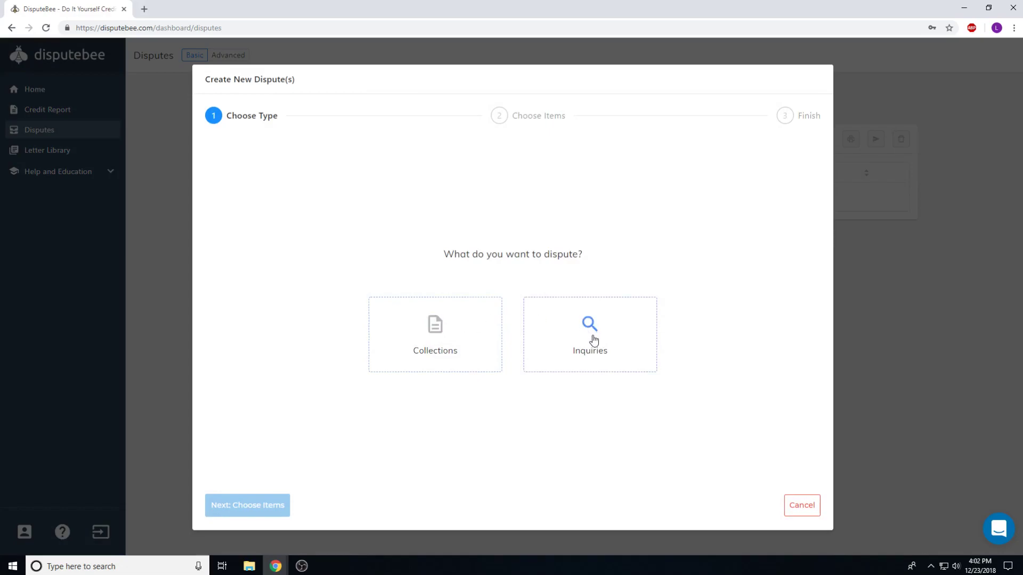
pyautogui.click(437, 345)
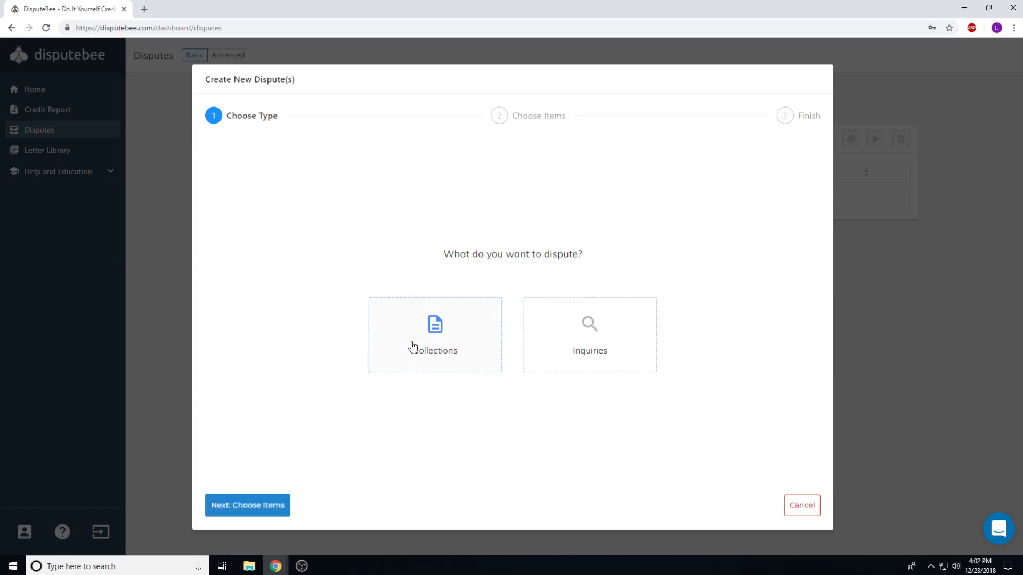
# Step: Advance to the Choose Items step and look over the collection accounts table
pyautogui.click(247, 506)
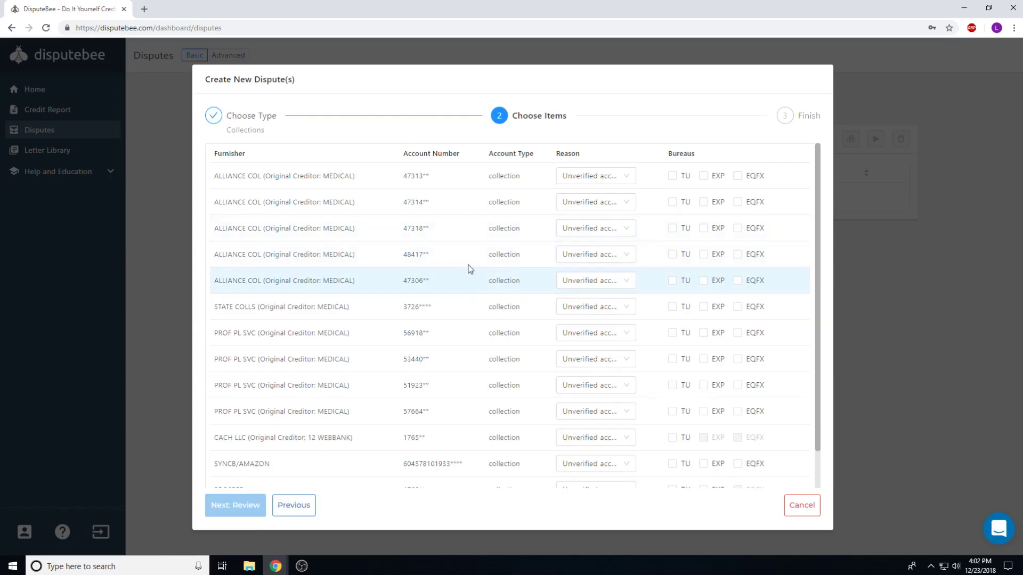
pyautogui.scroll(-1, 474, 253)
pyautogui.scroll(1, 473, 274)
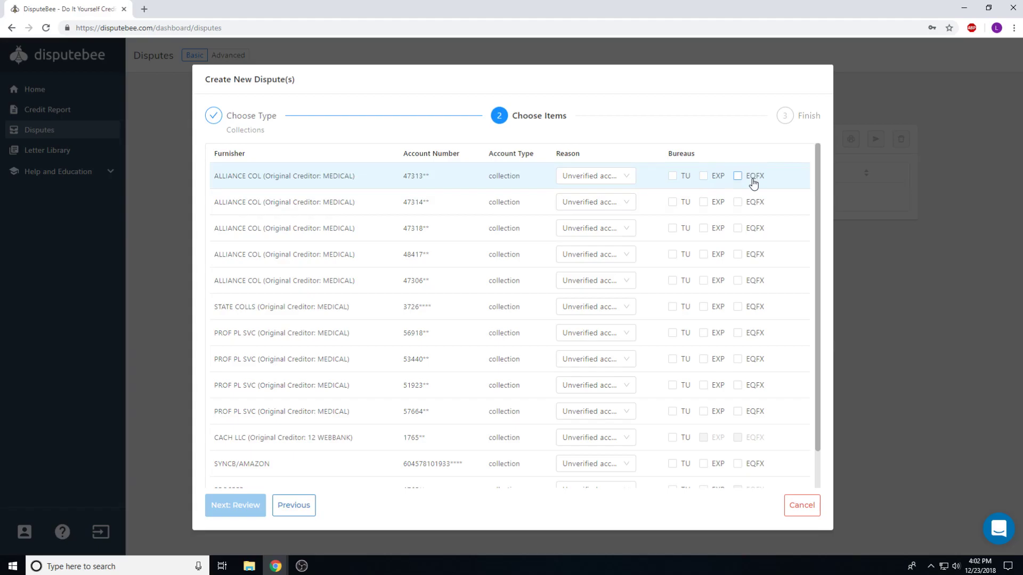
pyautogui.scroll(-1, 762, 181)
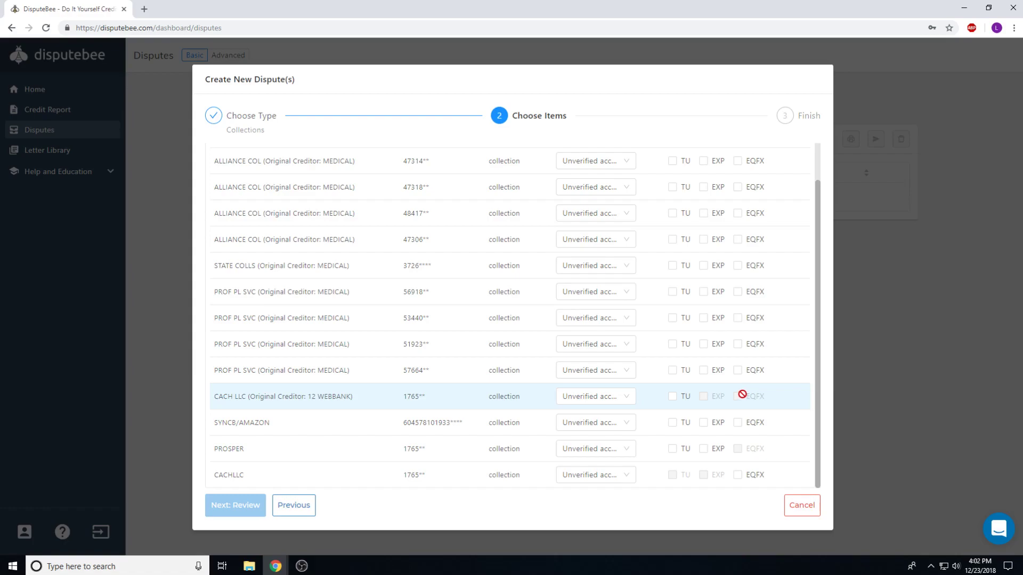
pyautogui.scroll(1, 769, 329)
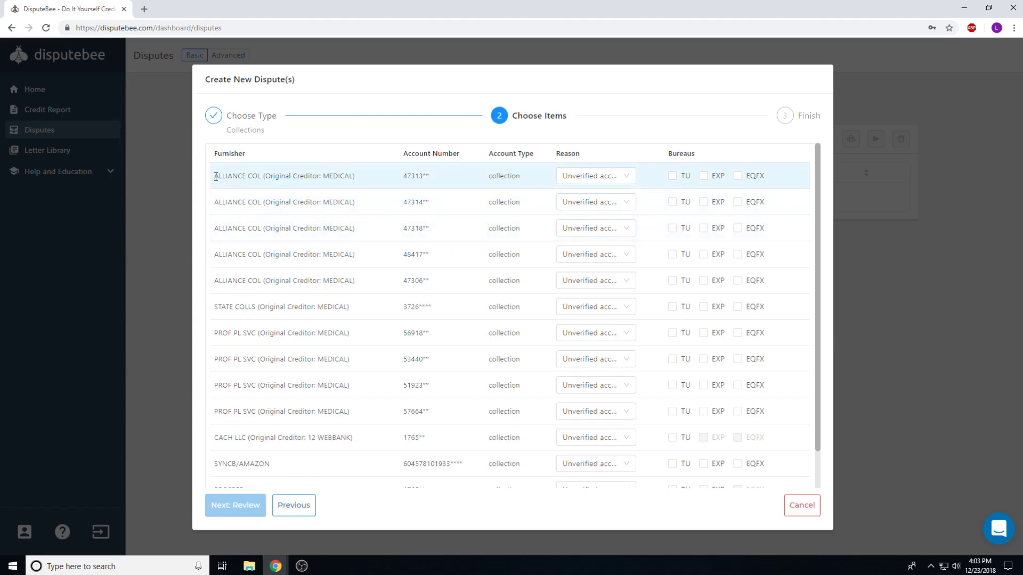
pyautogui.moveTo(216, 177); pyautogui.dragTo(277, 177)
pyautogui.click(277, 177)
pyautogui.click(625, 175)
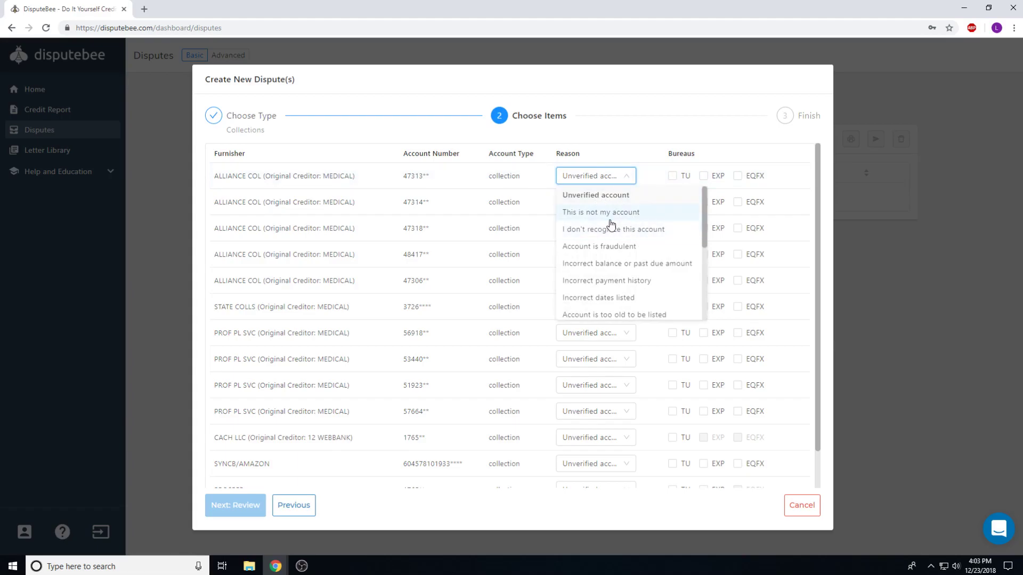
pyautogui.scroll(-3, 613, 221)
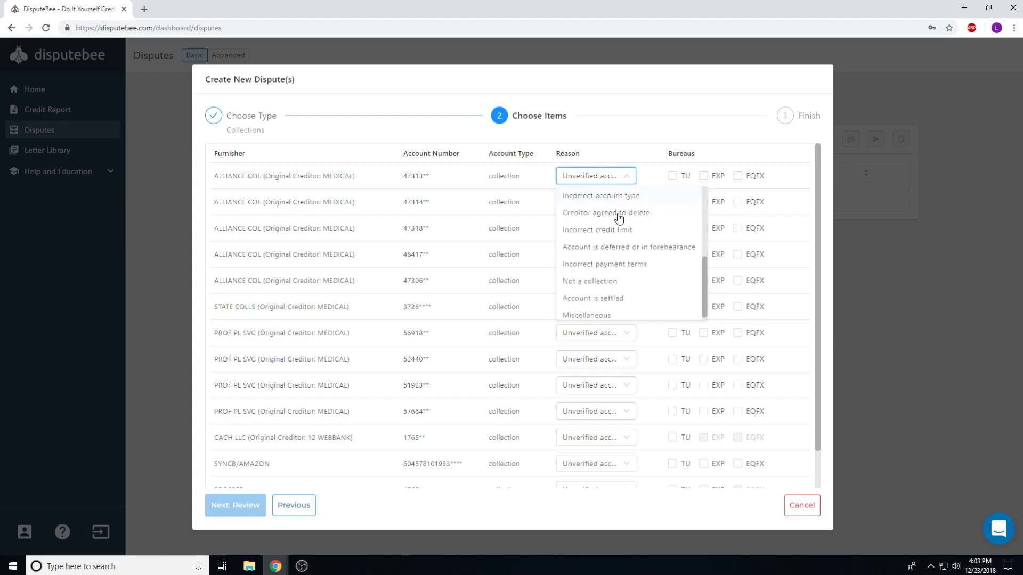
pyautogui.scroll(3, 637, 255)
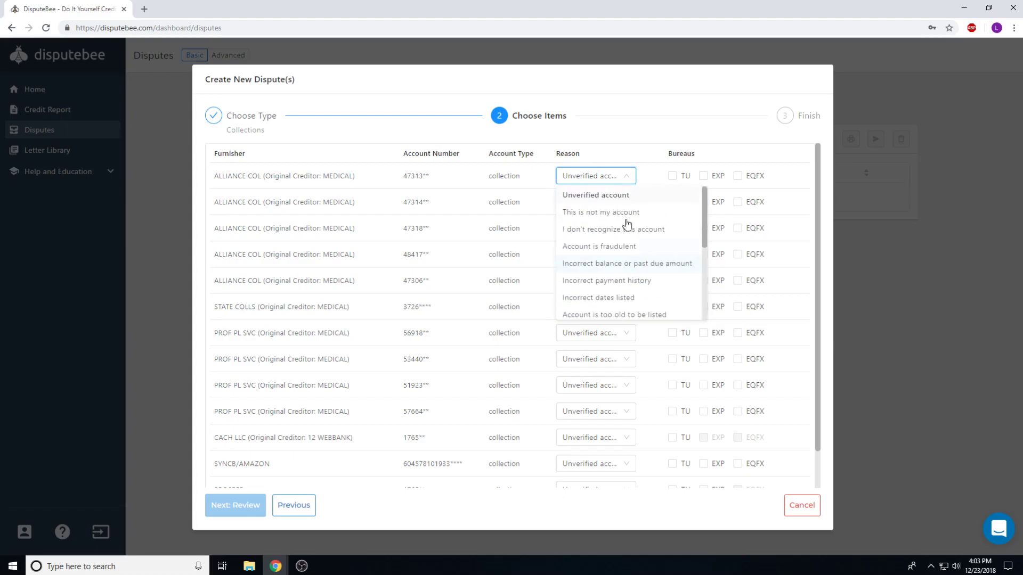
pyautogui.click(624, 197)
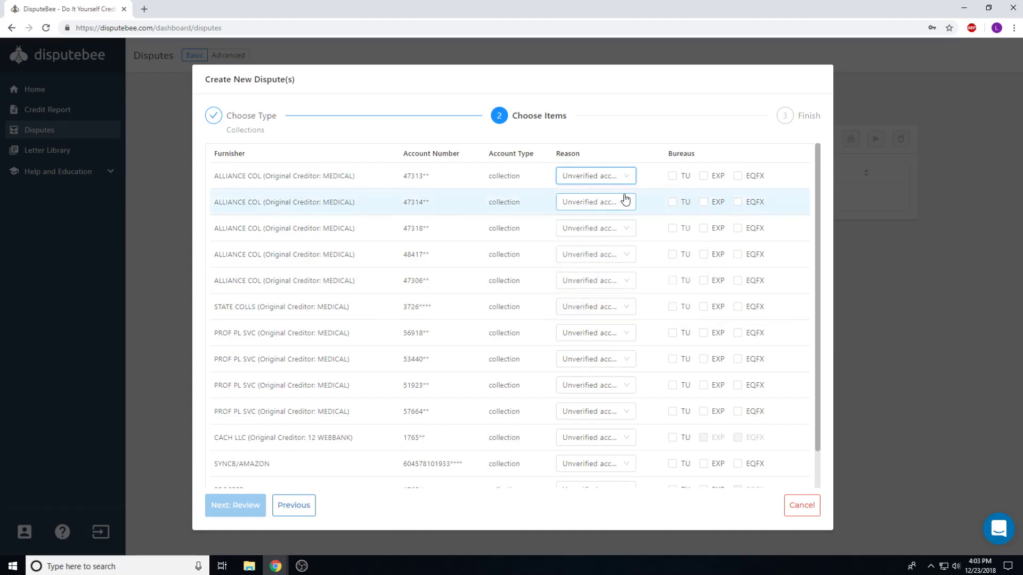
pyautogui.click(653, 155)
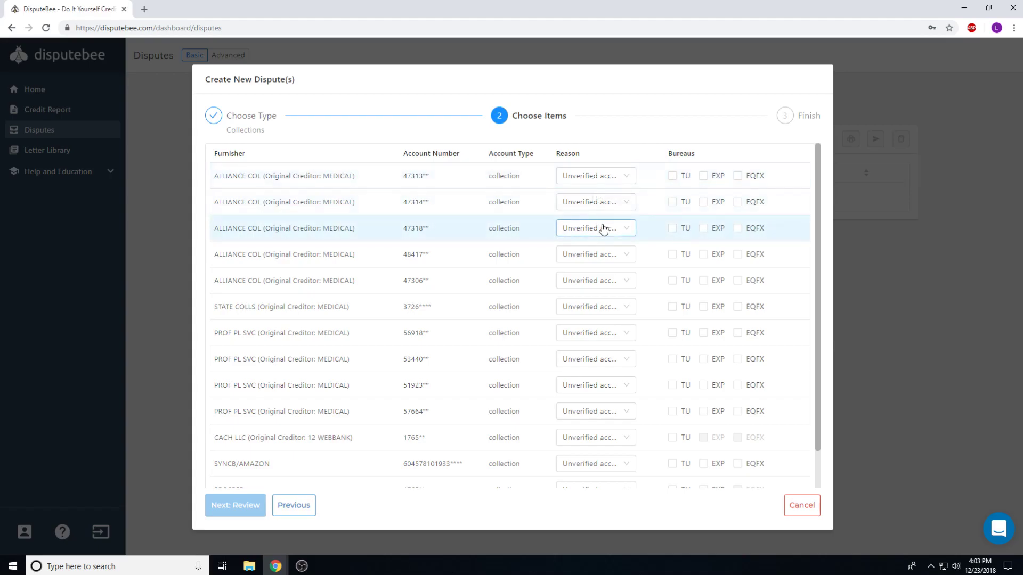
# Step: Tick TU, EXP and EQFX for the first three ALLIANCE COL accounts and go to Review
pyautogui.click(609, 184)
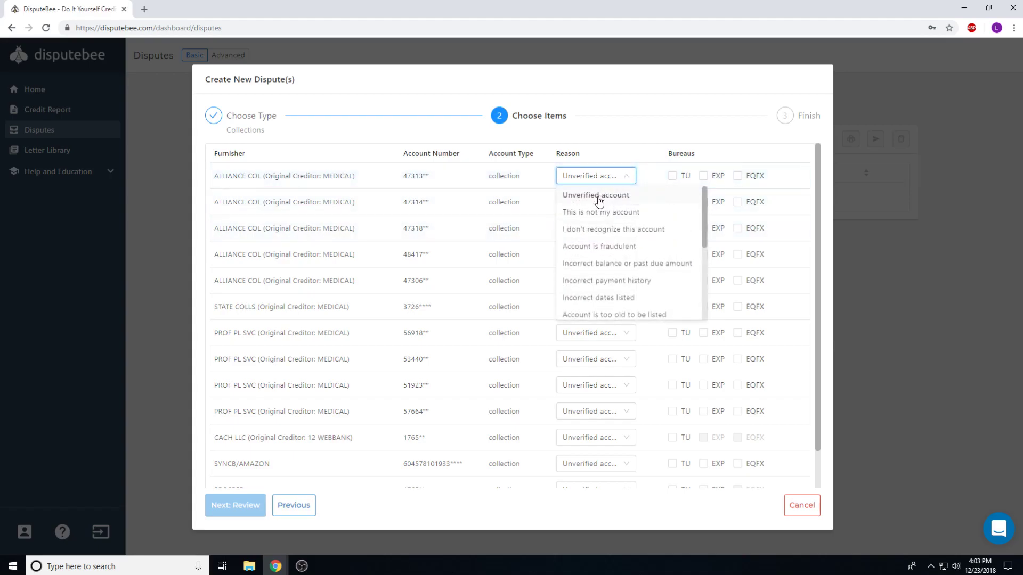
pyautogui.click(598, 196)
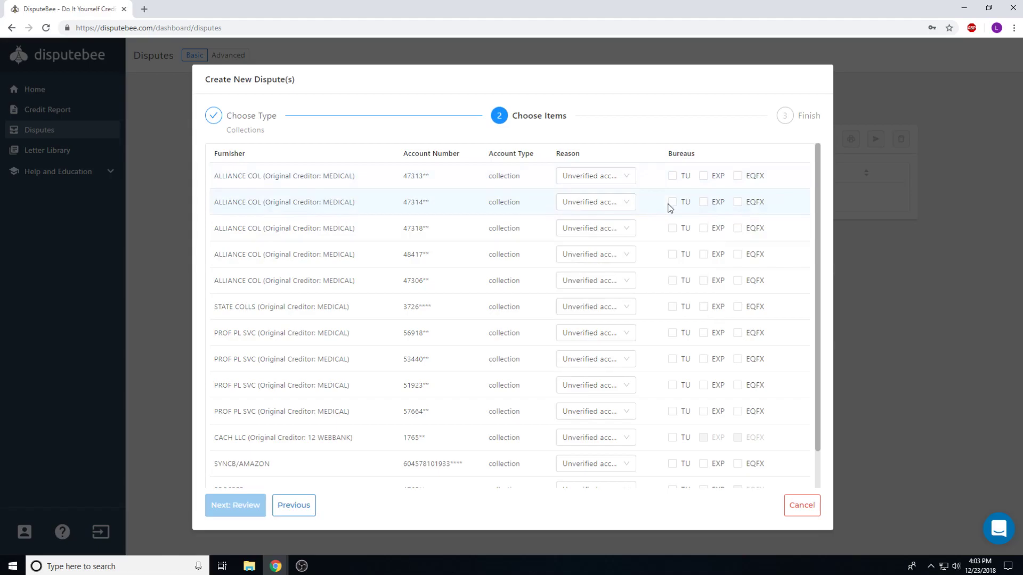
pyautogui.click(672, 175)
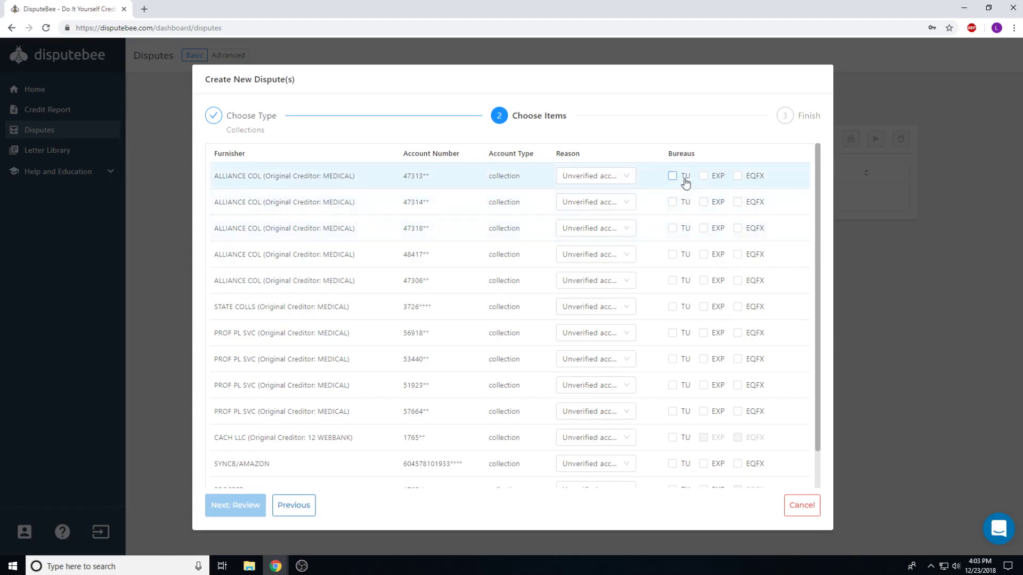
pyautogui.click(703, 176)
pyautogui.click(737, 176)
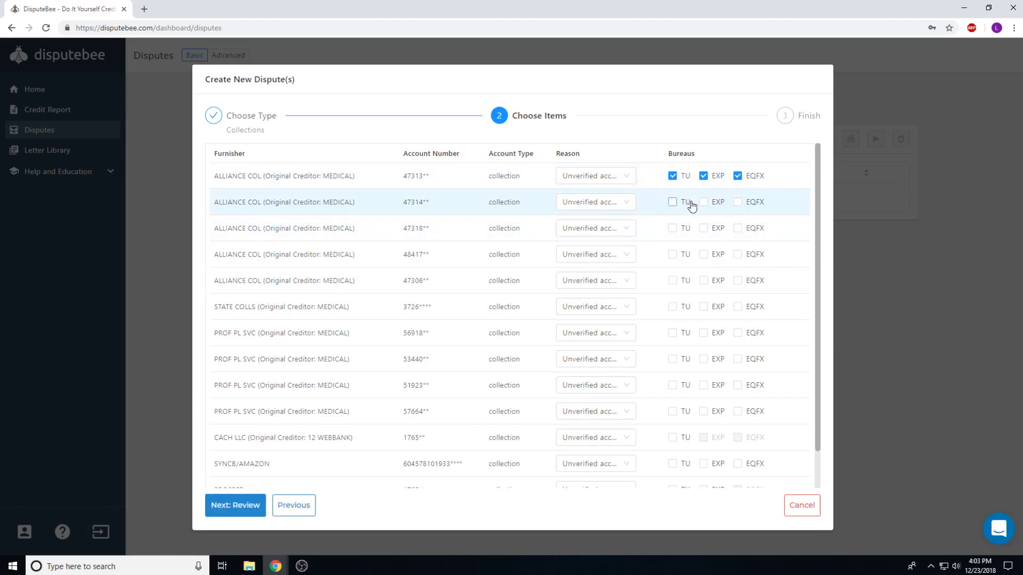
pyautogui.click(672, 202)
pyautogui.click(703, 202)
pyautogui.click(745, 202)
pyautogui.click(683, 228)
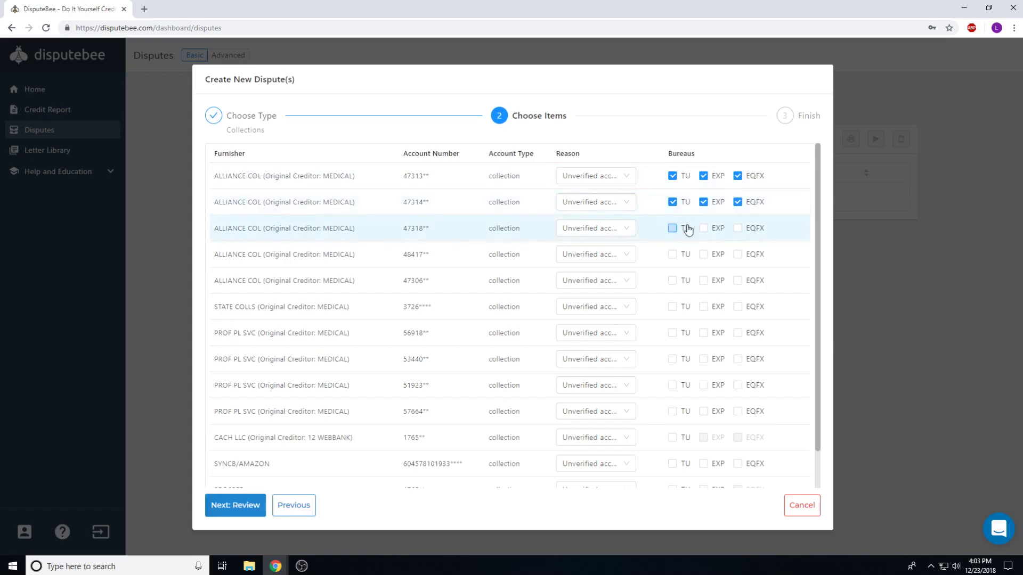
pyautogui.click(716, 229)
pyautogui.click(755, 229)
pyautogui.click(245, 510)
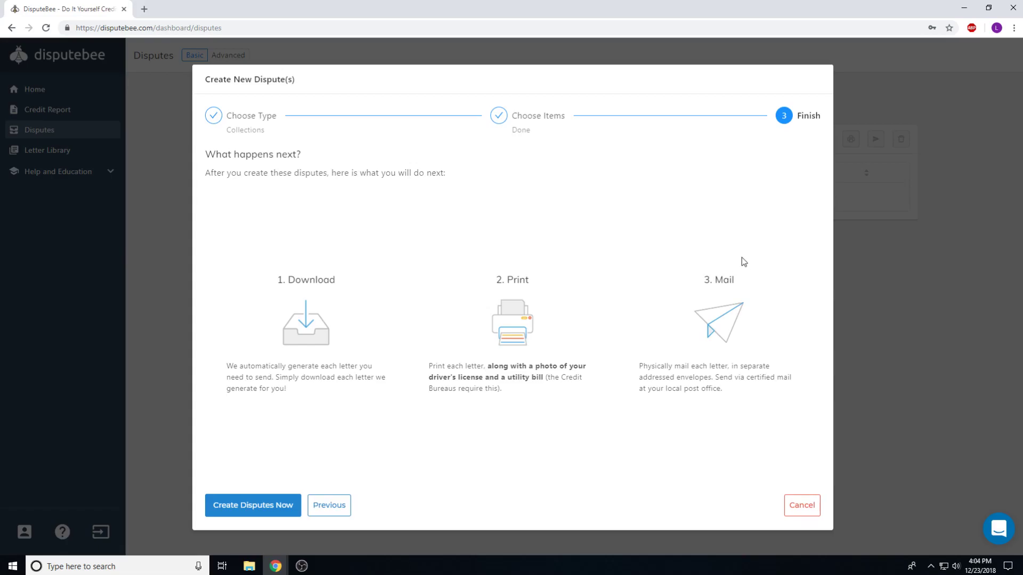
# Step: Create the disputes, generating Equifax, Experian, TransUnion and ALLIANCE COL validation letters
pyautogui.click(254, 513)
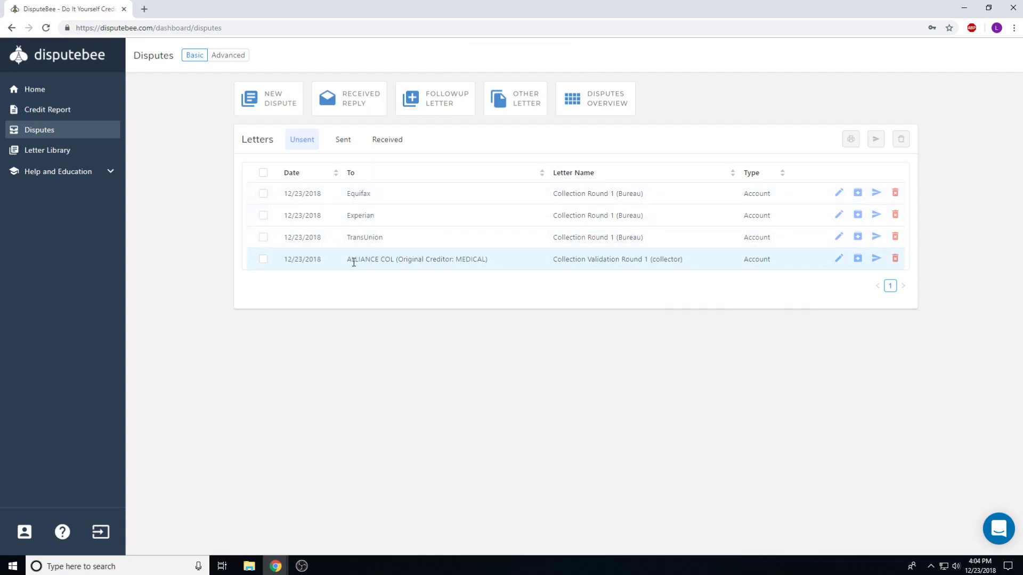
pyautogui.click(840, 193)
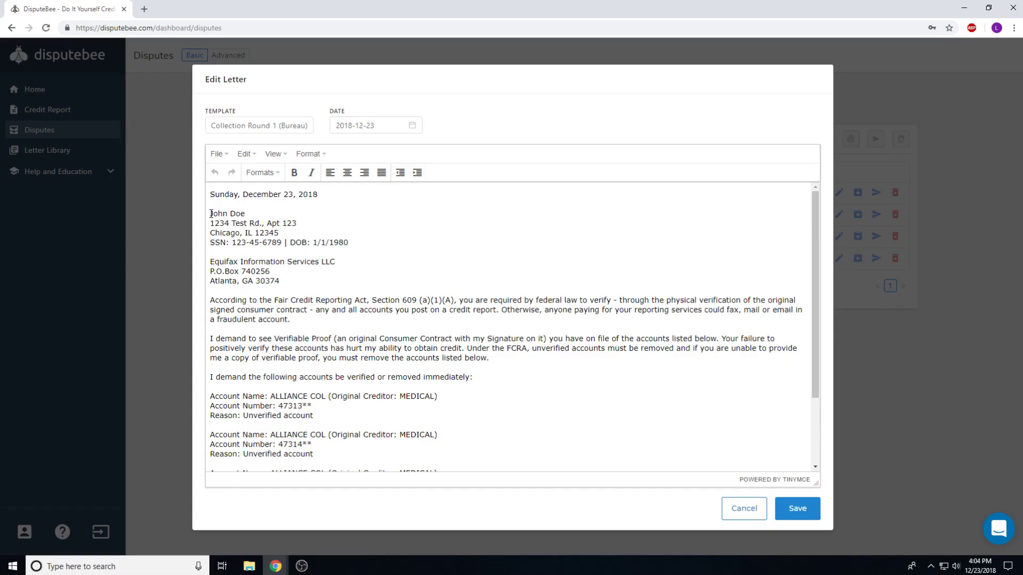
pyautogui.moveTo(211, 213); pyautogui.dragTo(258, 214)
pyautogui.click(322, 229)
pyautogui.moveTo(281, 280); pyautogui.dragTo(211, 263)
pyautogui.click(303, 273)
pyautogui.scroll(-3, 315, 395)
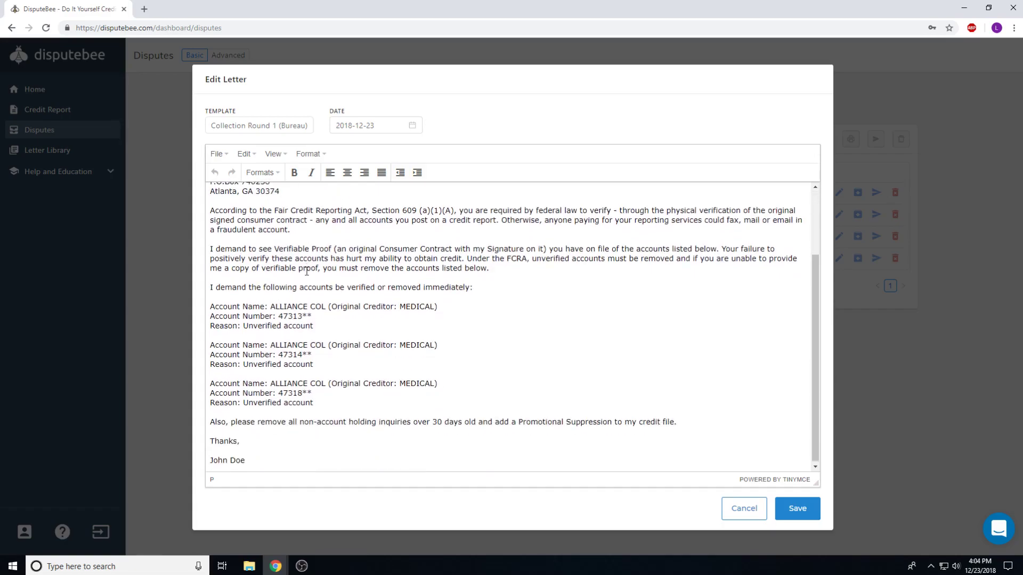
pyautogui.moveTo(314, 402); pyautogui.dragTo(209, 308)
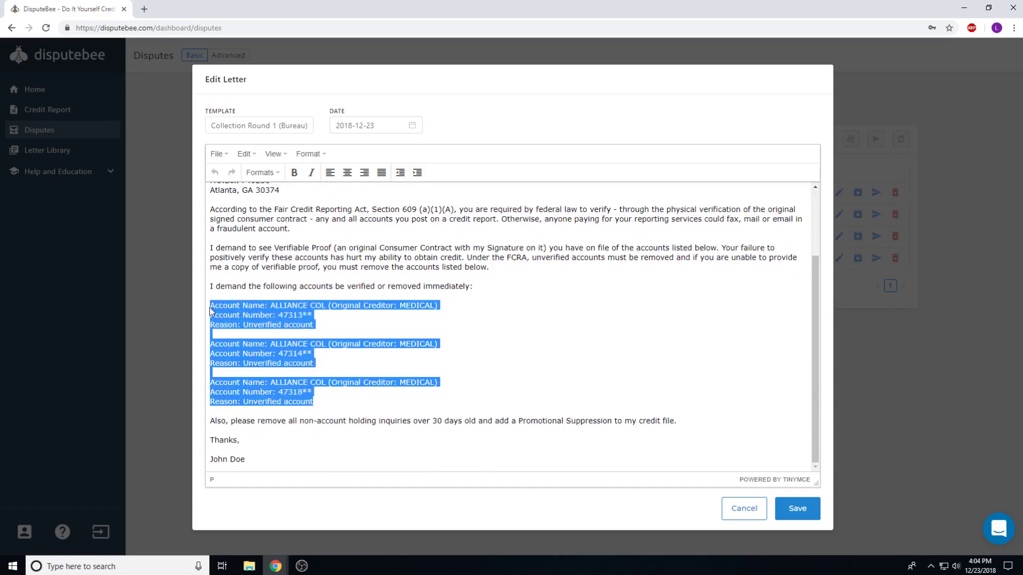
pyautogui.click(360, 318)
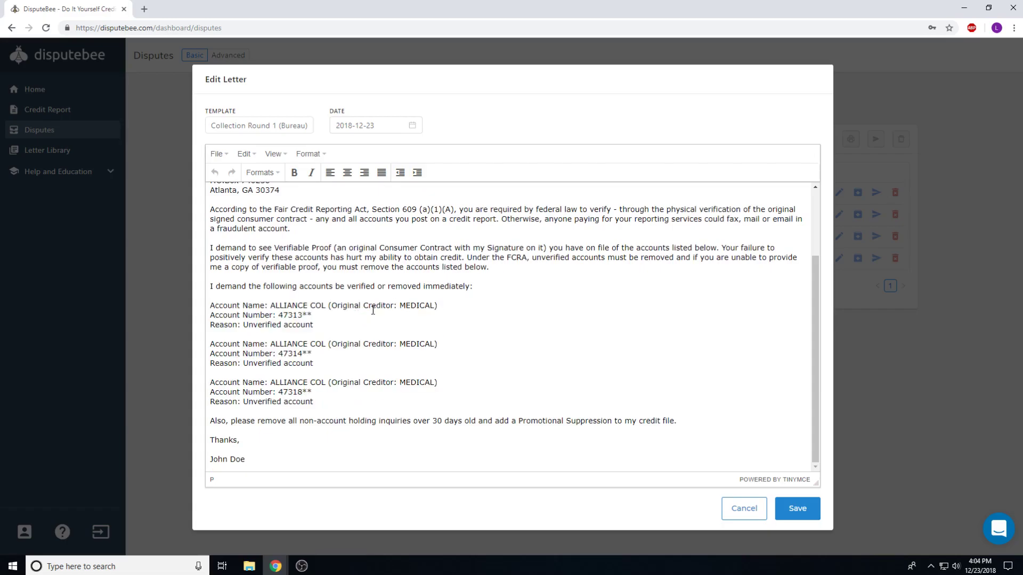
pyautogui.scroll(2, 373, 310)
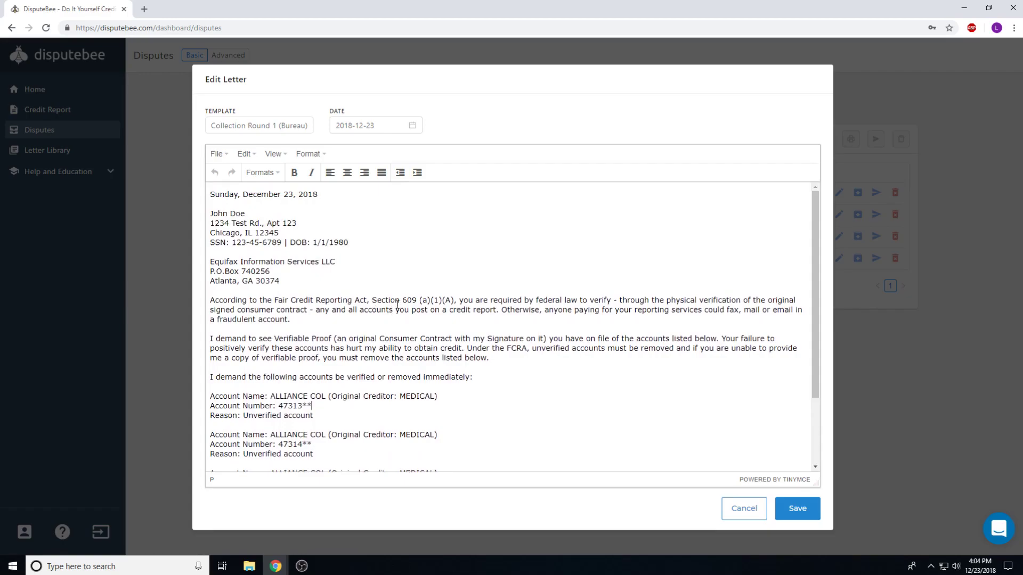
pyautogui.click(744, 507)
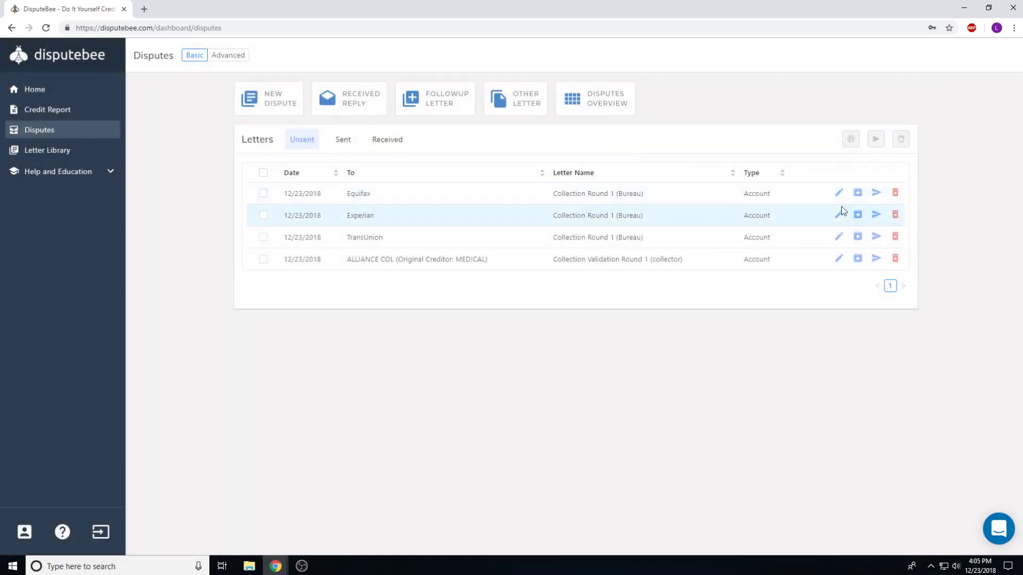
pyautogui.click(840, 215)
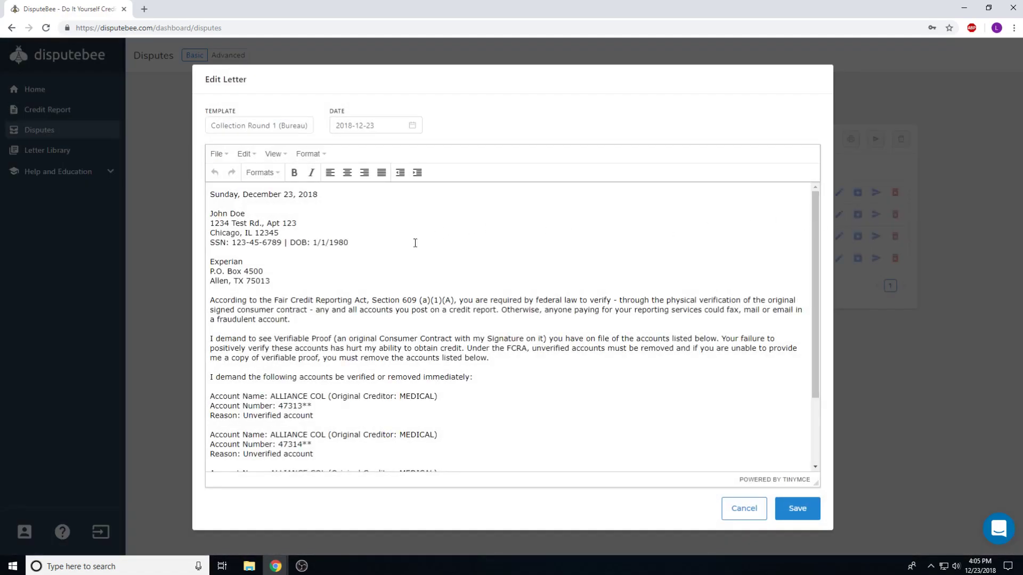
pyautogui.scroll(-1, 394, 282)
pyautogui.scroll(1, 393, 282)
pyautogui.moveTo(278, 282); pyautogui.dragTo(211, 261)
pyautogui.click(210, 261)
pyautogui.click(759, 515)
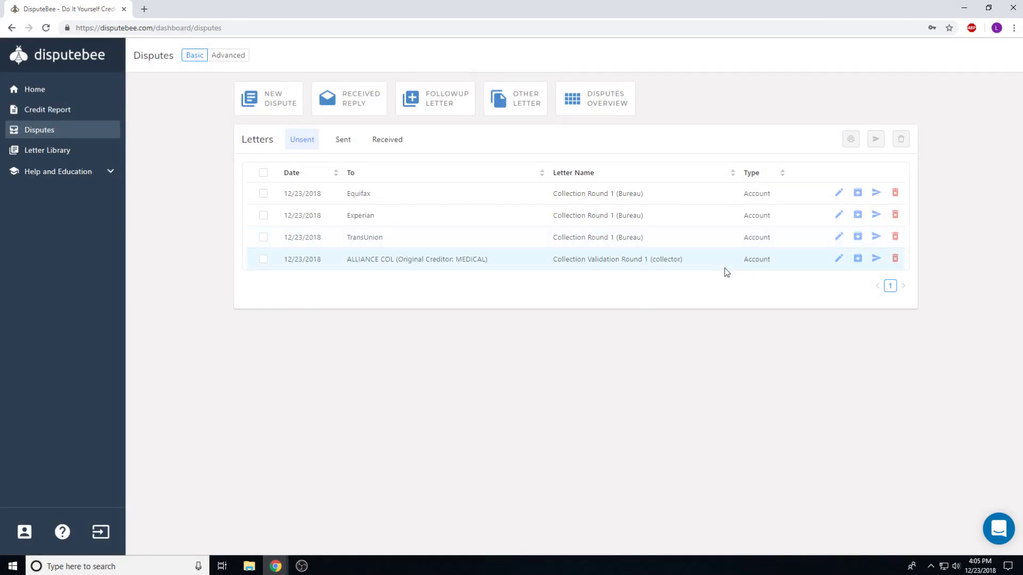
pyautogui.click(839, 260)
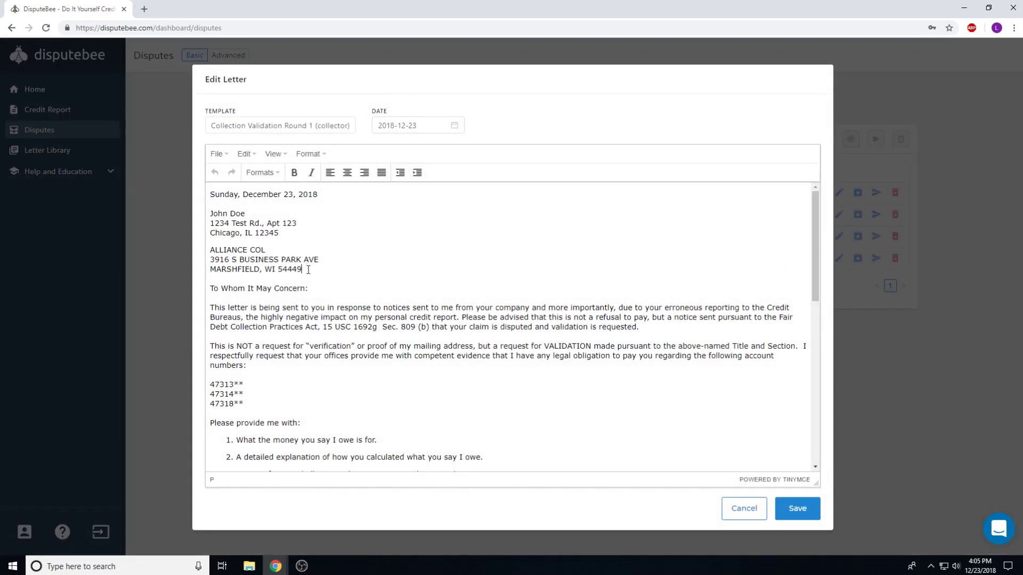
pyautogui.moveTo(307, 269); pyautogui.dragTo(330, 260)
pyautogui.click(258, 256)
pyautogui.click(329, 261)
pyautogui.scroll(-5, 331, 260)
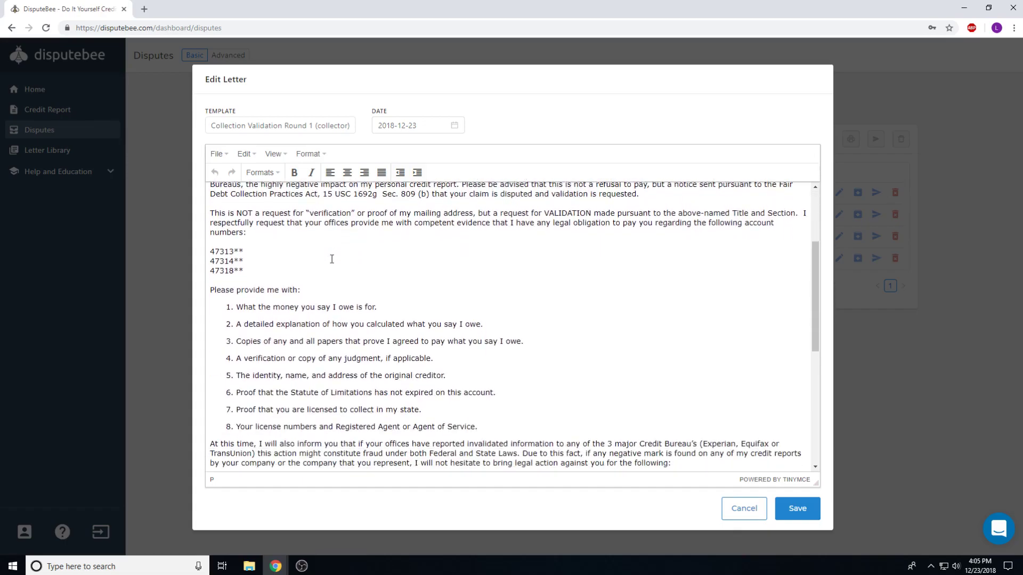
pyautogui.scroll(-2, 331, 259)
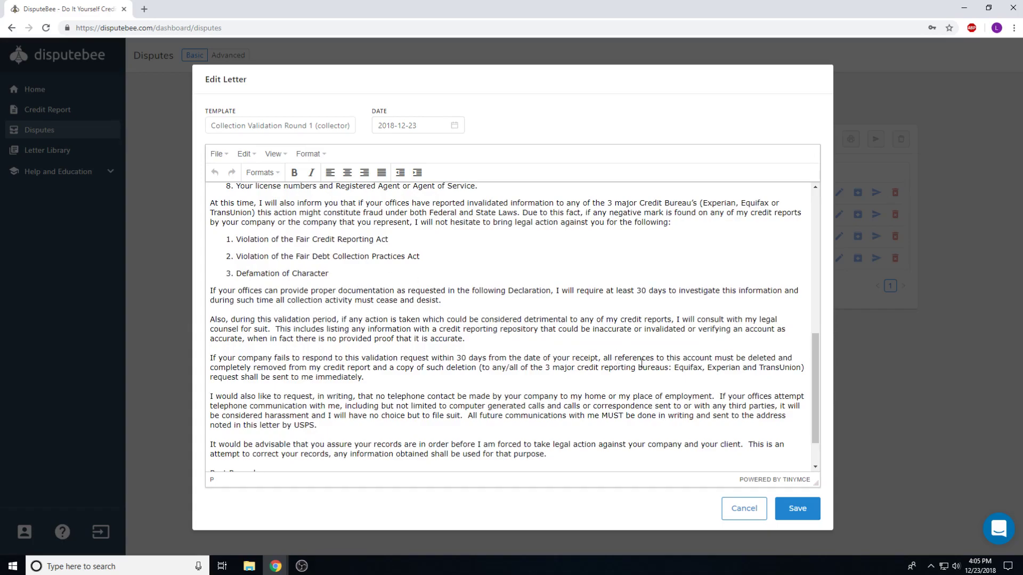
pyautogui.click(732, 508)
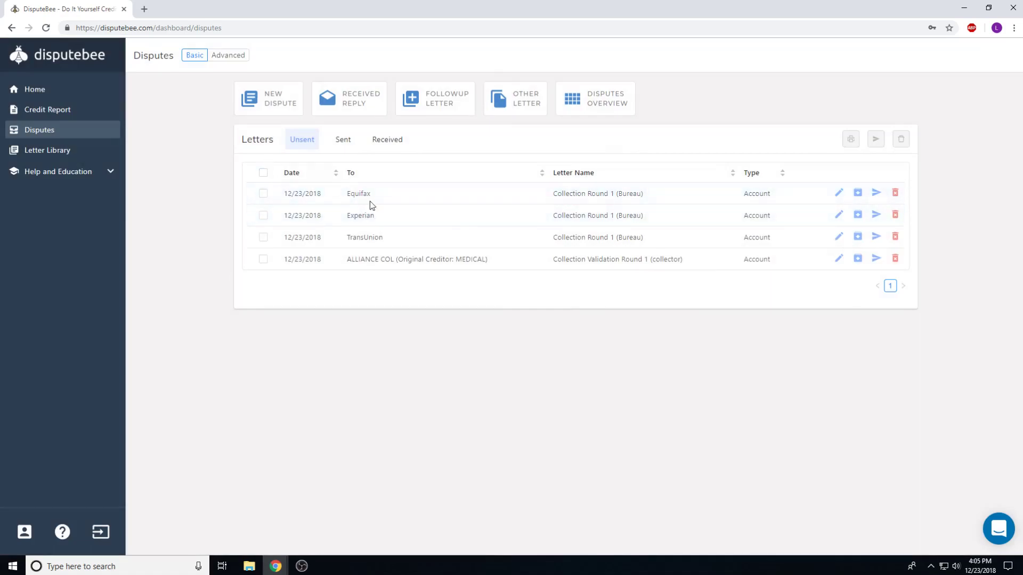
# Step: Select all four unsent letters and download them as a Single PDF
pyautogui.click(263, 173)
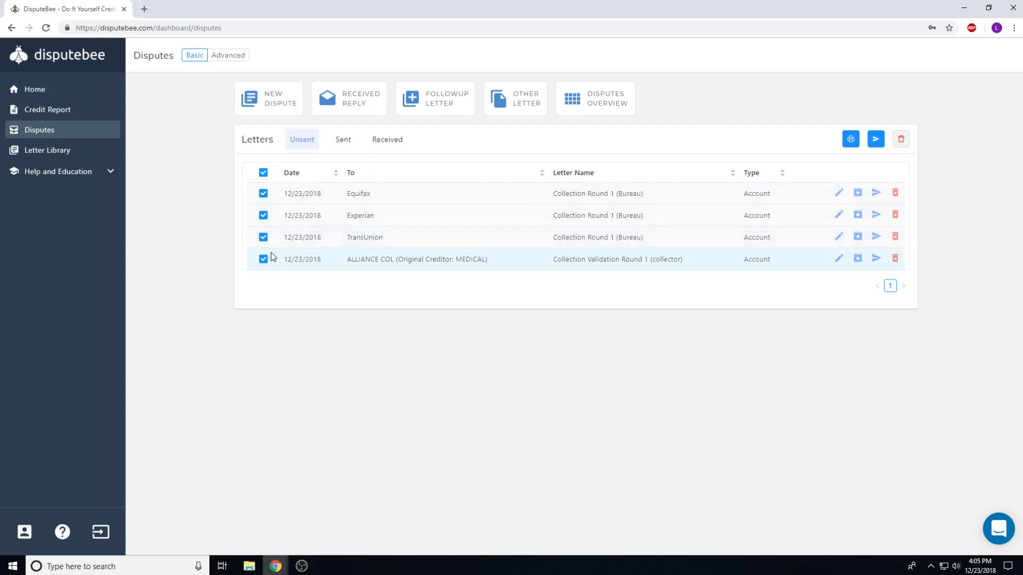
pyautogui.click(852, 139)
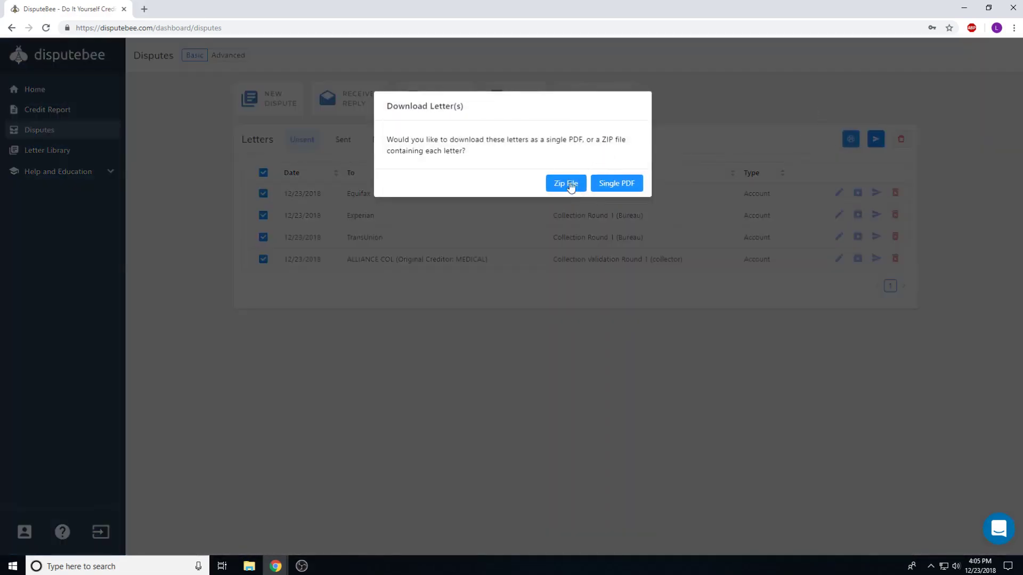
pyautogui.click(618, 186)
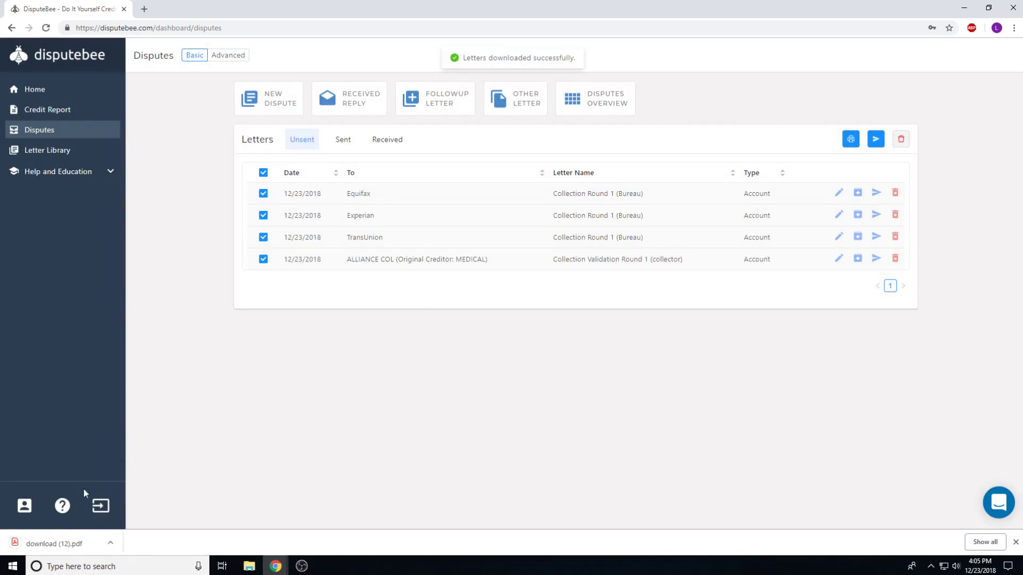
# Step: Open download (12).pdf, page through the letters, then return to DisputeBee
pyautogui.click(54, 543)
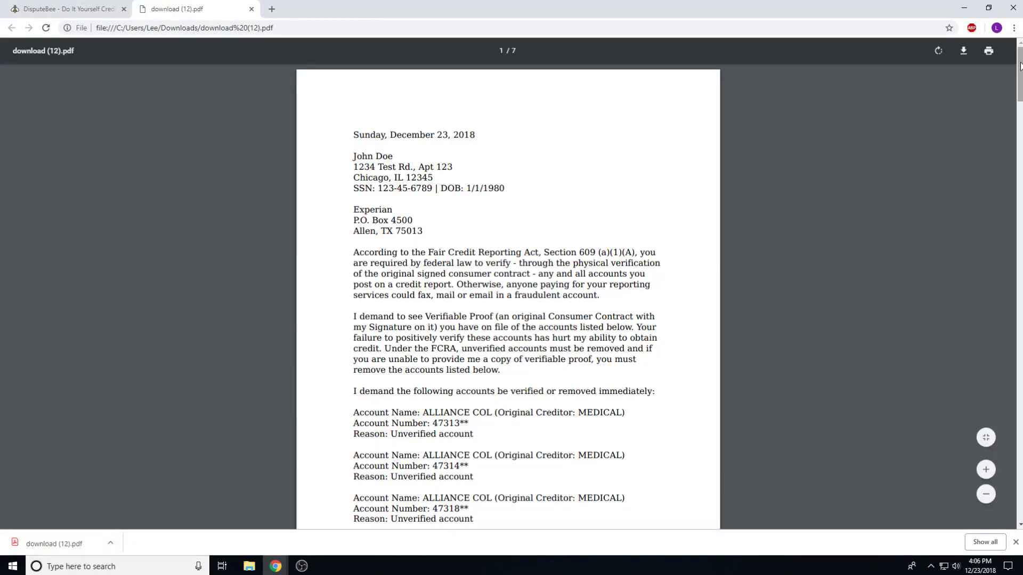
pyautogui.scroll(-1, 1019, 73)
pyautogui.moveTo(1019, 73); pyautogui.dragTo(916, 469)
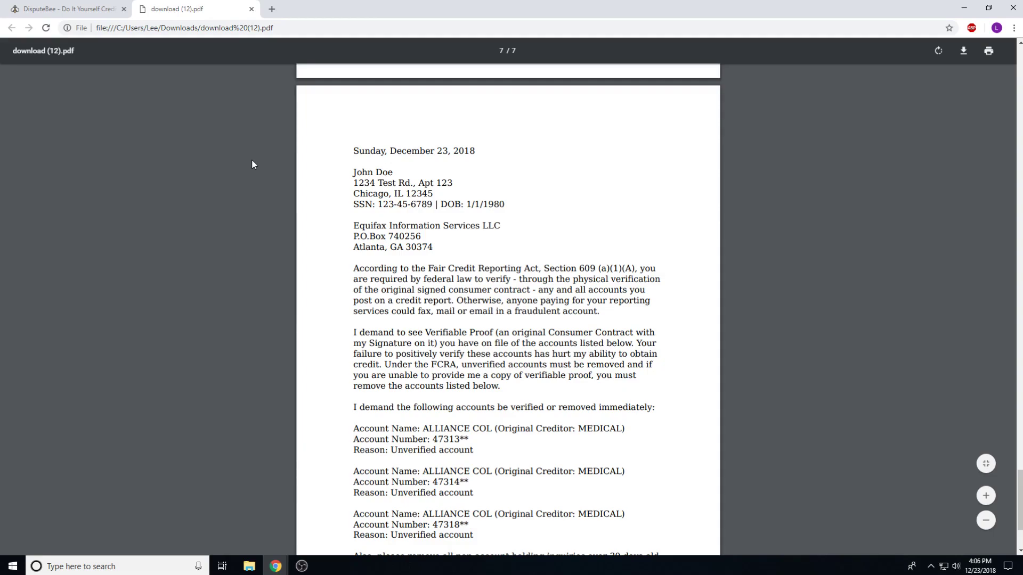
pyautogui.click(98, 15)
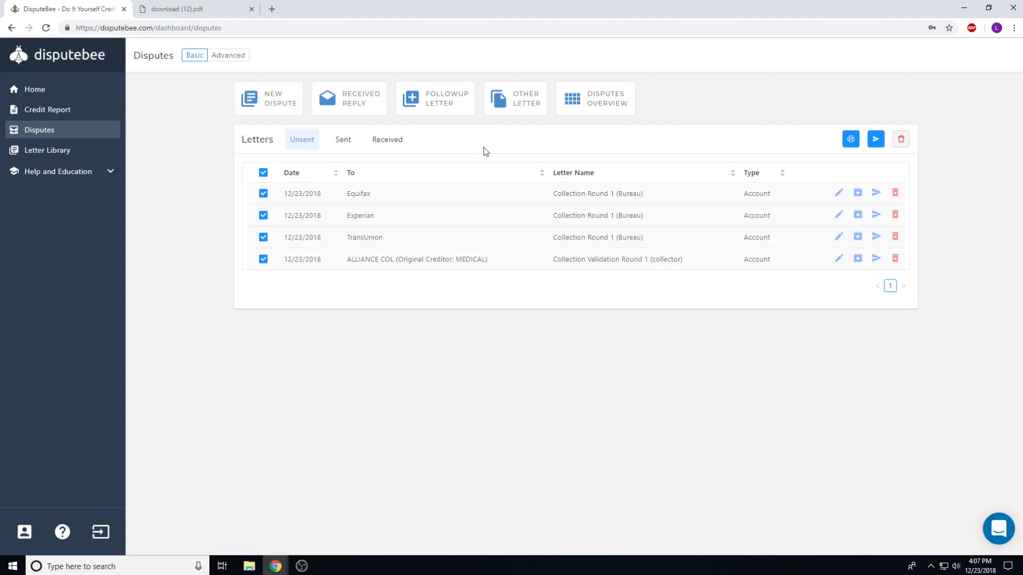
# Step: Clear the selection and mark only the Equifax letter as sent
pyautogui.click(263, 173)
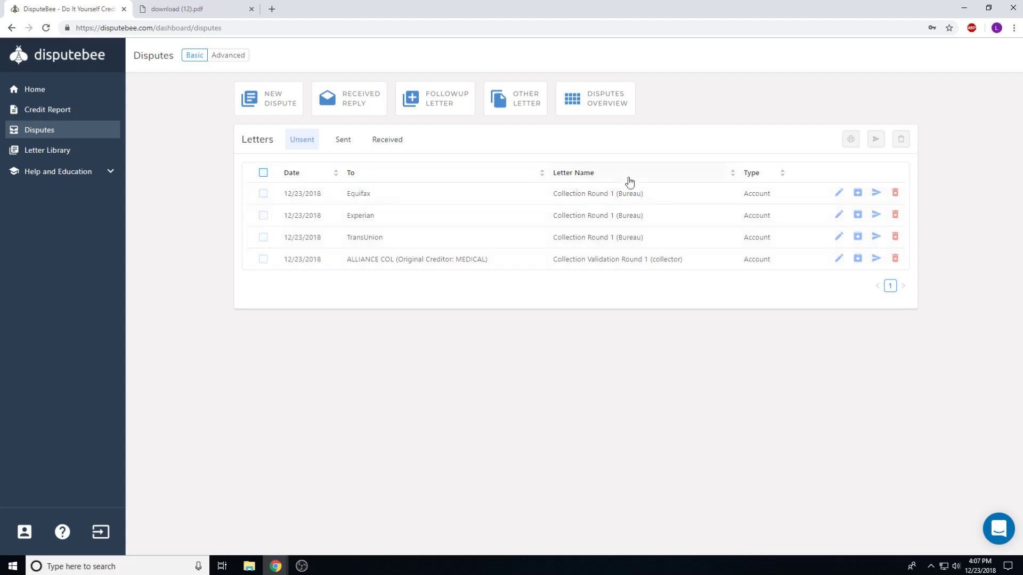
pyautogui.click(876, 197)
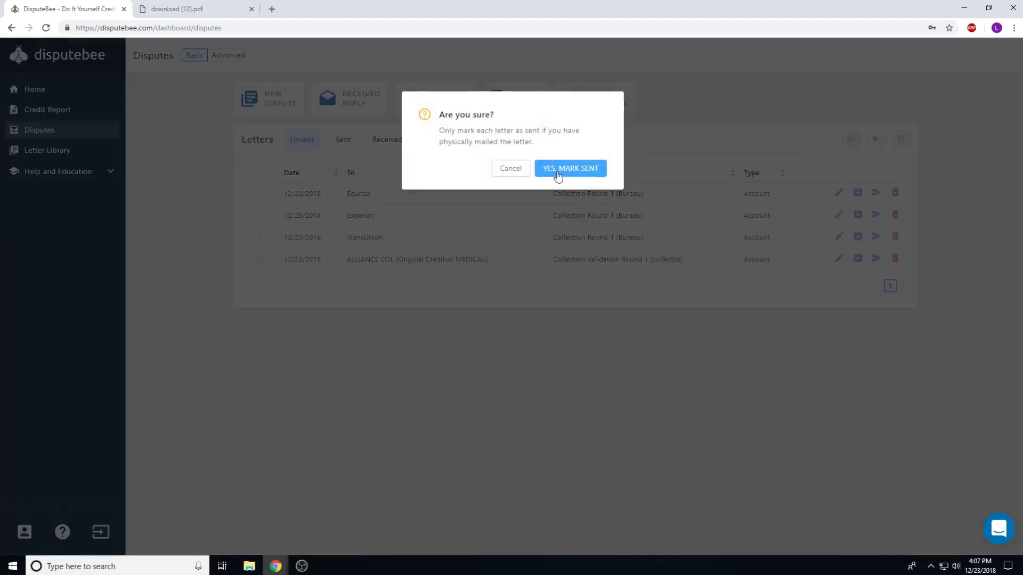
pyautogui.click(586, 169)
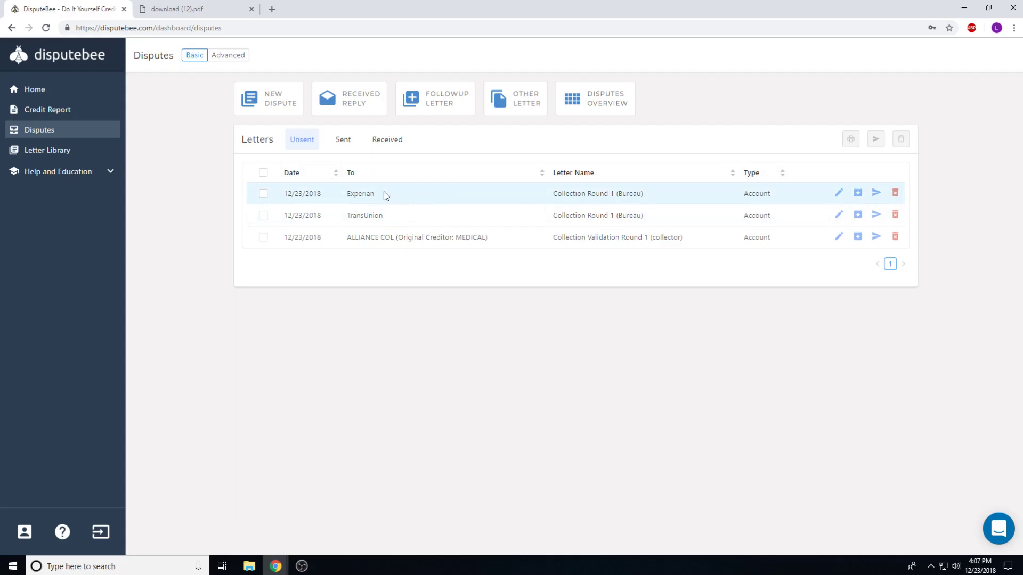
# Step: Mark the Experian, TransUnion and ALLIANCE COL letters sent together and check the Sent list
pyautogui.click(263, 172)
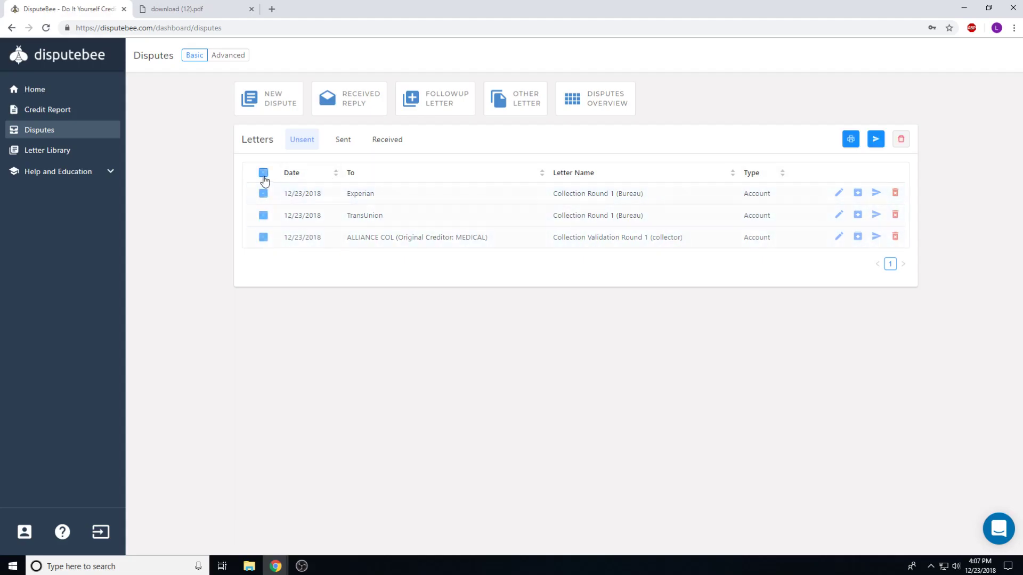
pyautogui.click(876, 140)
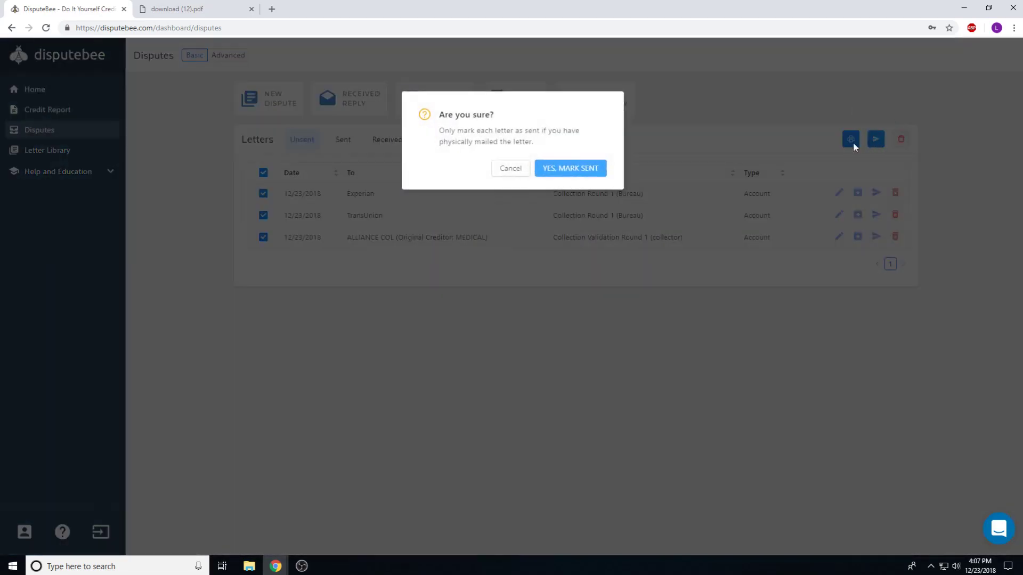
pyautogui.click(557, 170)
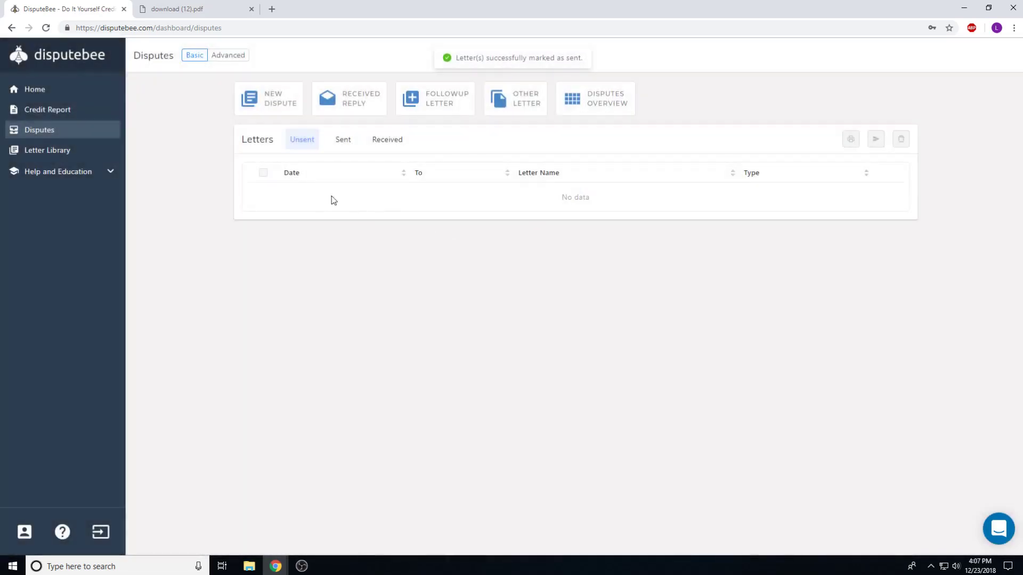
pyautogui.click(344, 144)
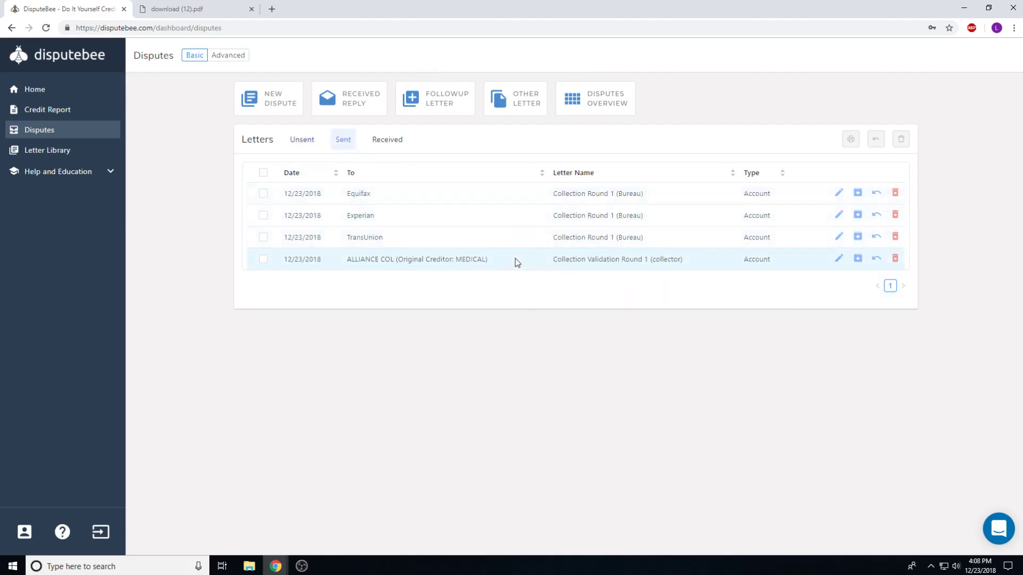
pyautogui.click(304, 141)
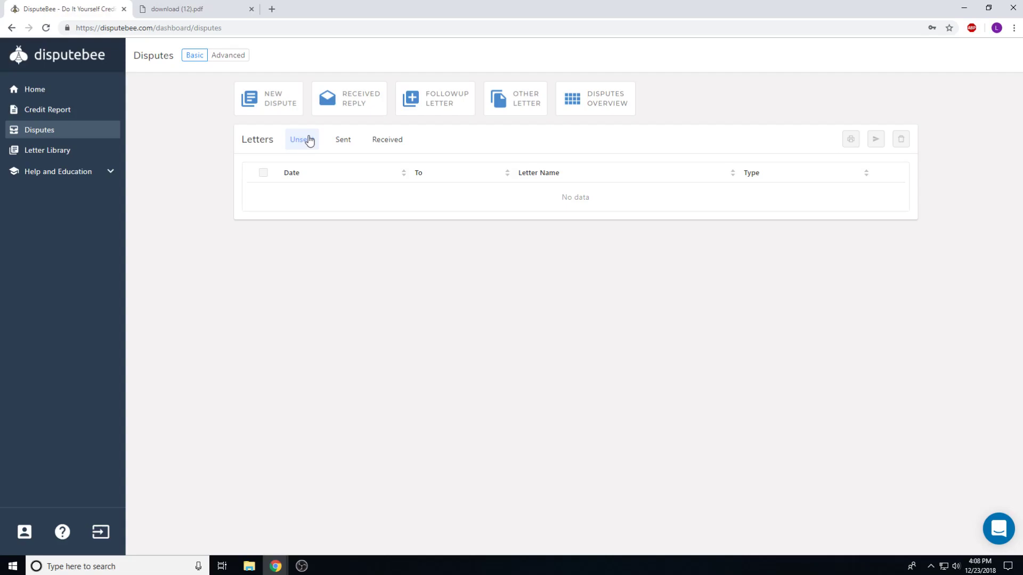
pyautogui.click(363, 109)
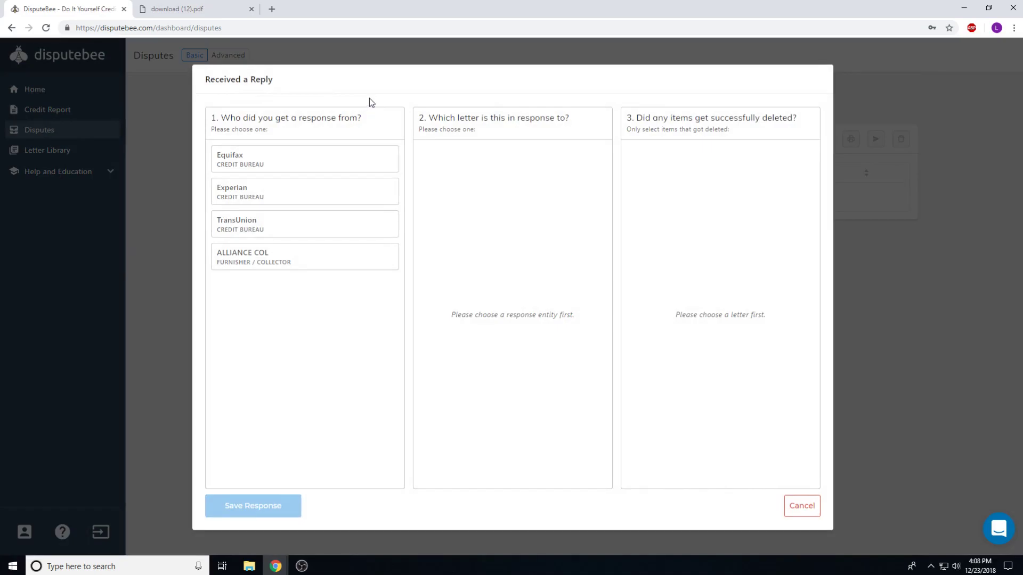
pyautogui.click(803, 507)
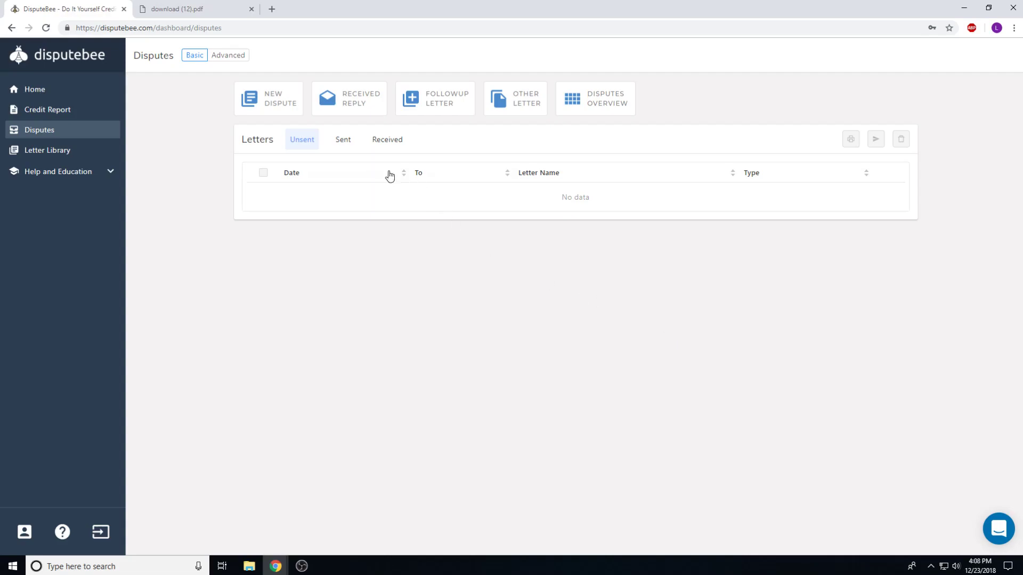
# Step: Mark the Equifax letter unsent from the Sent list and view the Unsent list
pyautogui.click(344, 141)
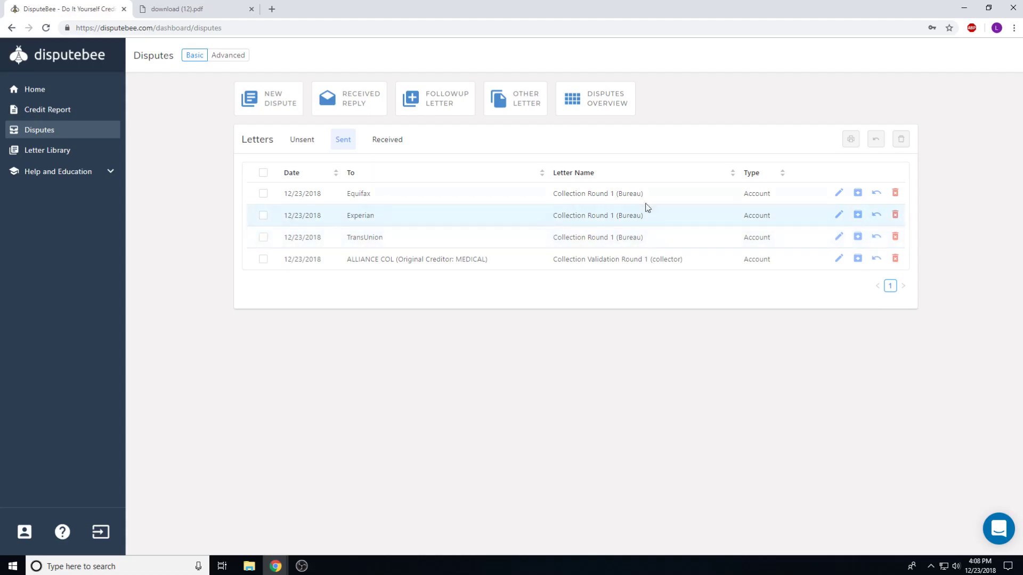
pyautogui.click(876, 193)
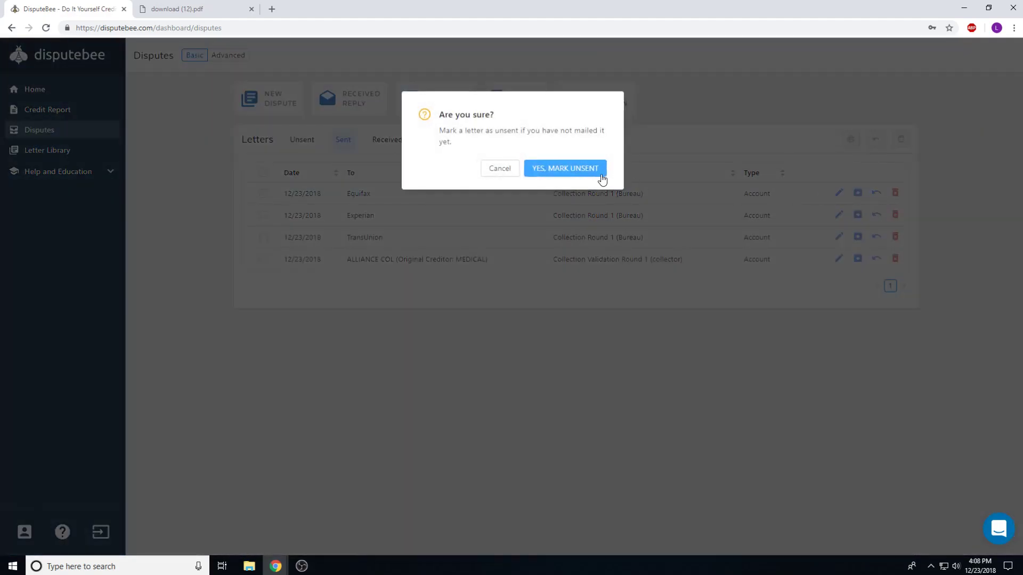
pyautogui.click(602, 179)
pyautogui.click(303, 143)
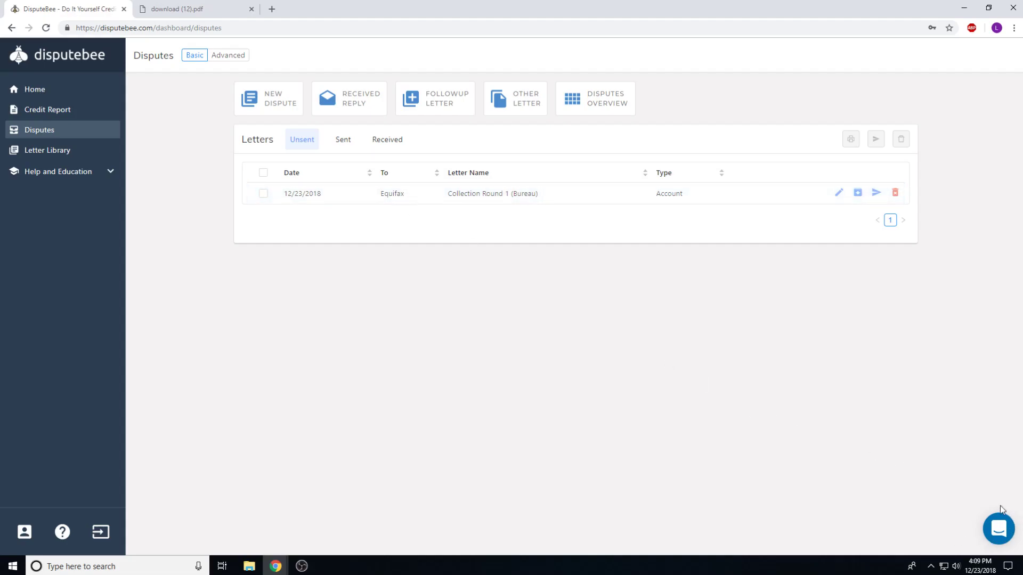
pyautogui.click(1000, 536)
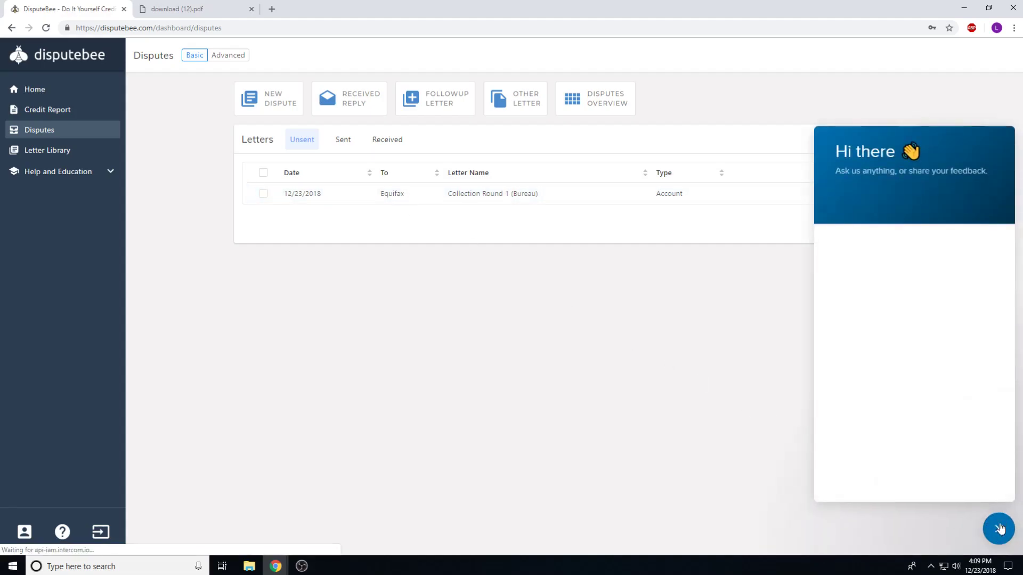
pyautogui.click(998, 529)
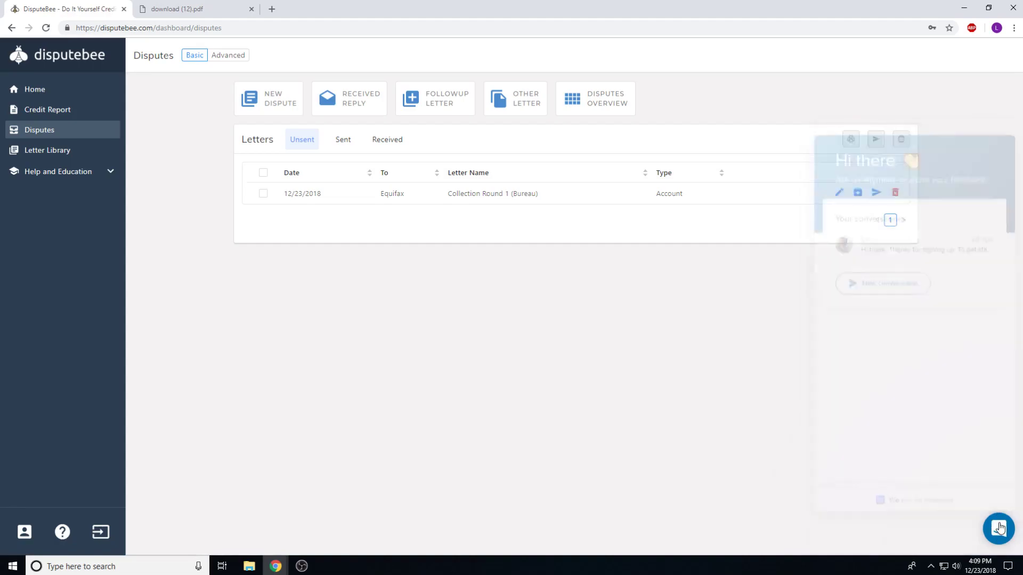